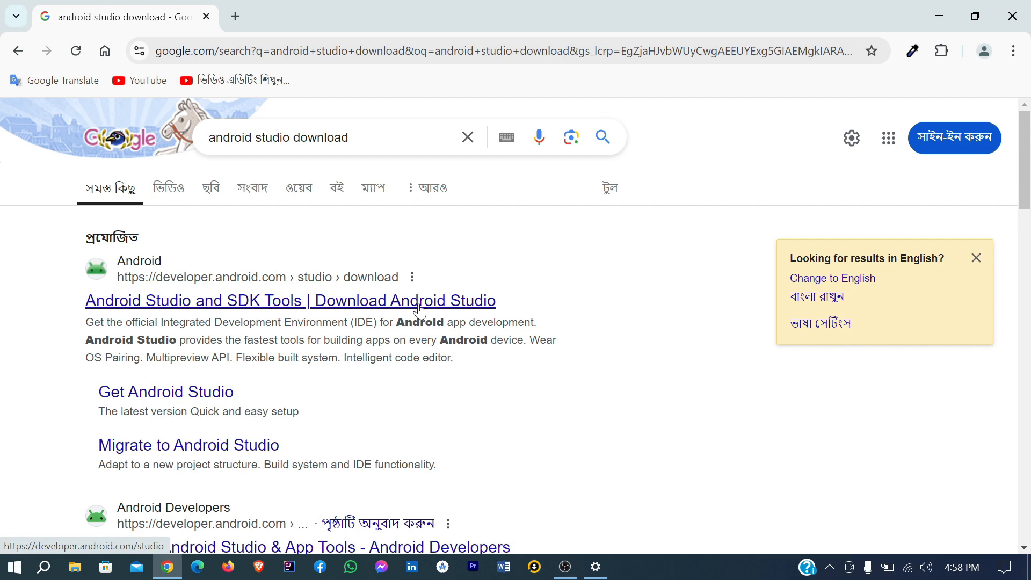
- Open the official Android Studio page from the search results and download Koala Feature Drop 2024.1.2 for Windows, accepting the terms and conditions
click(419, 311)
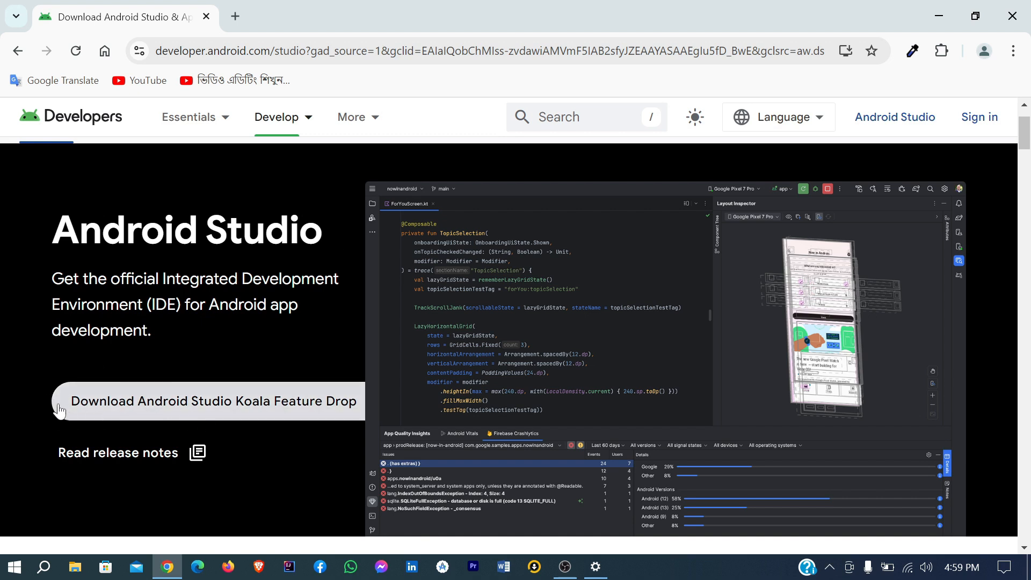
click(264, 410)
scroll(685, 350, down, 20)
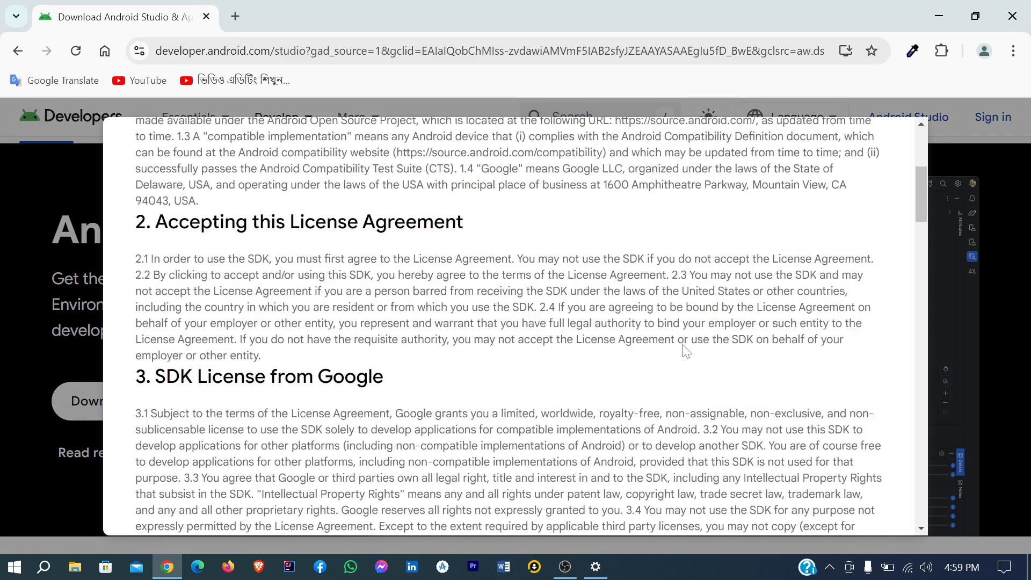
scroll(685, 350, down, 3)
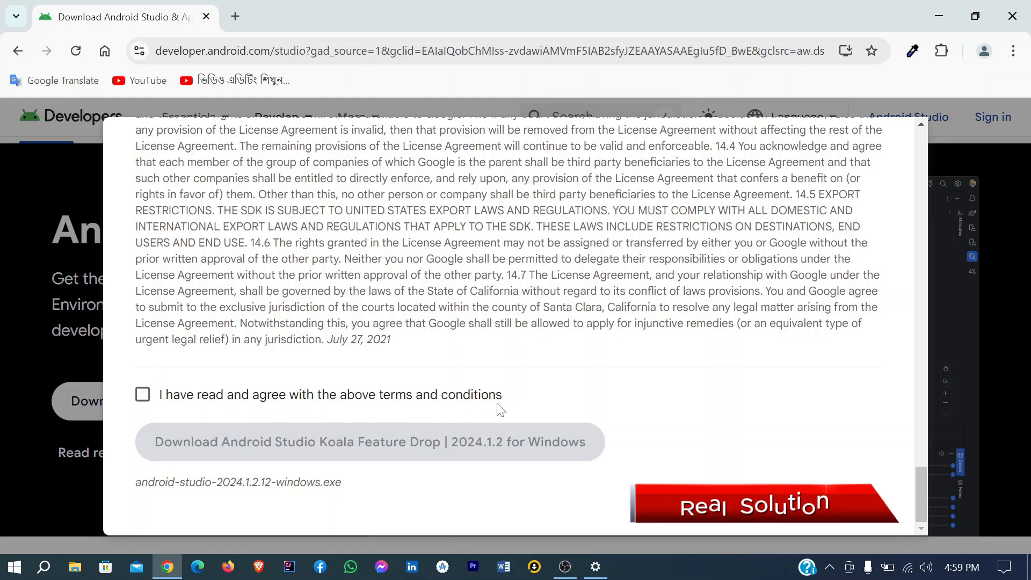
click(143, 396)
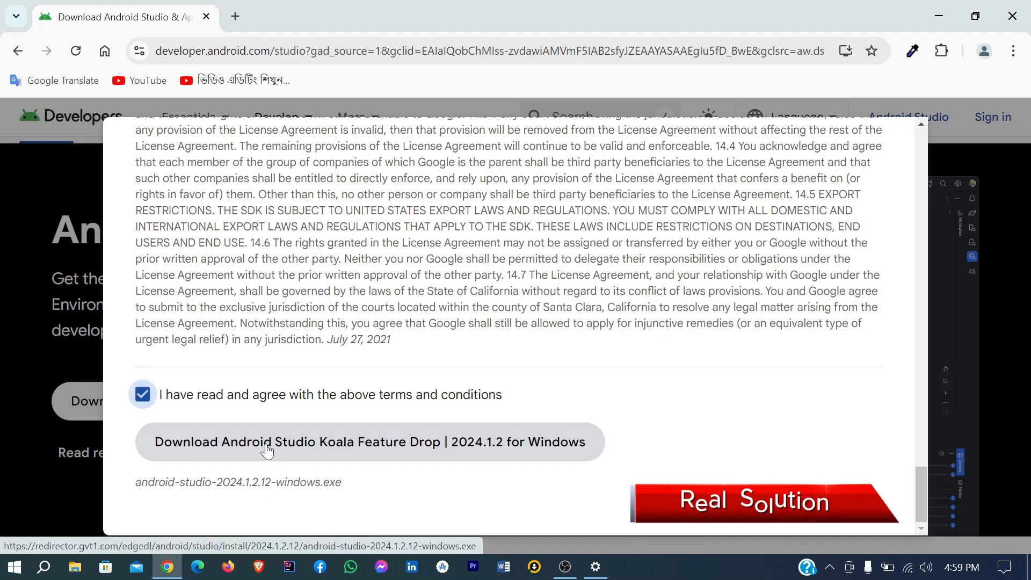
click(402, 453)
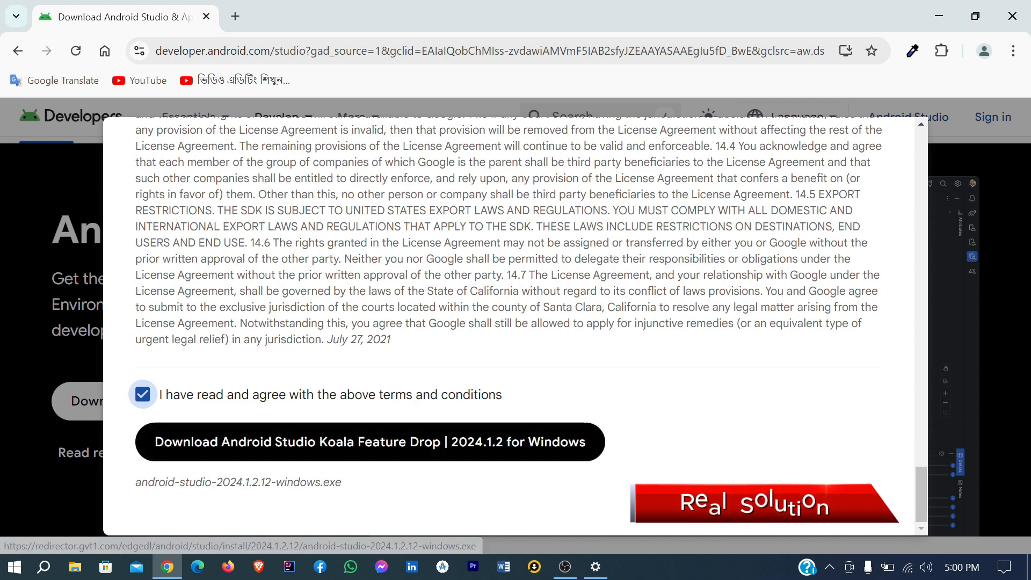
click(255, 445)
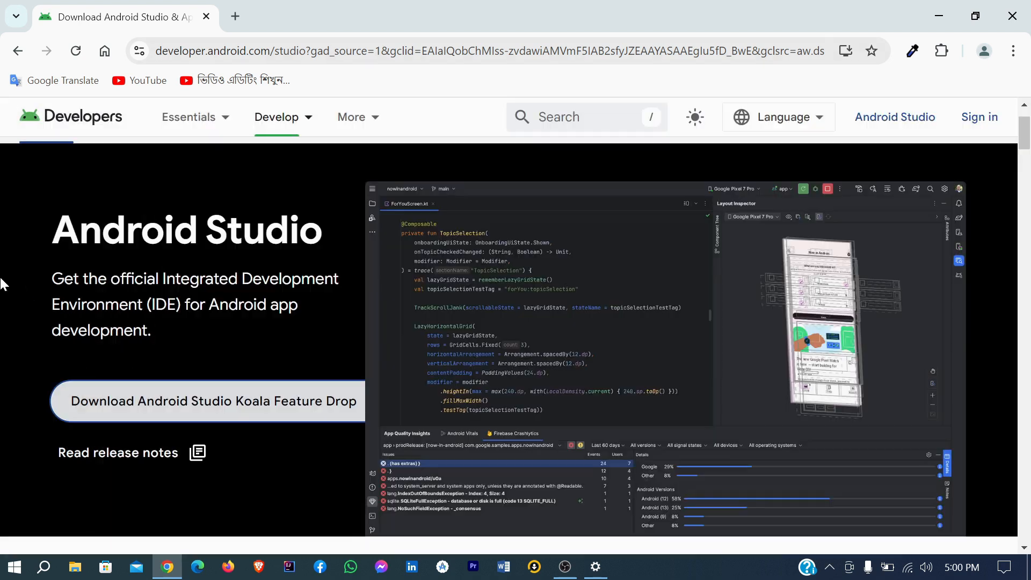
- Minimize the browser and launch the android-studio-2024.1.2.12-windows installer from the desktop's Download folder
click(941, 17)
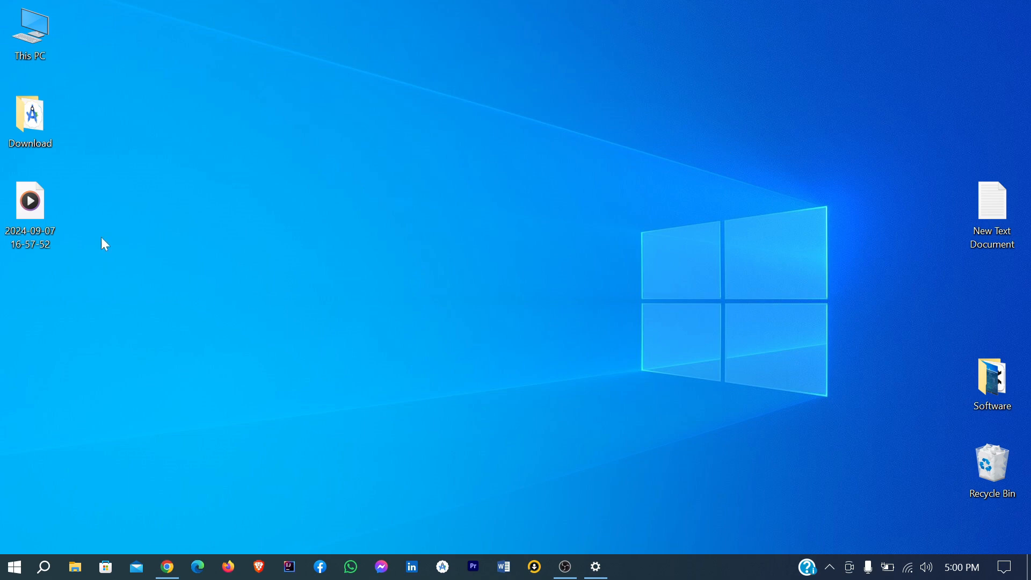
double_click(30, 121)
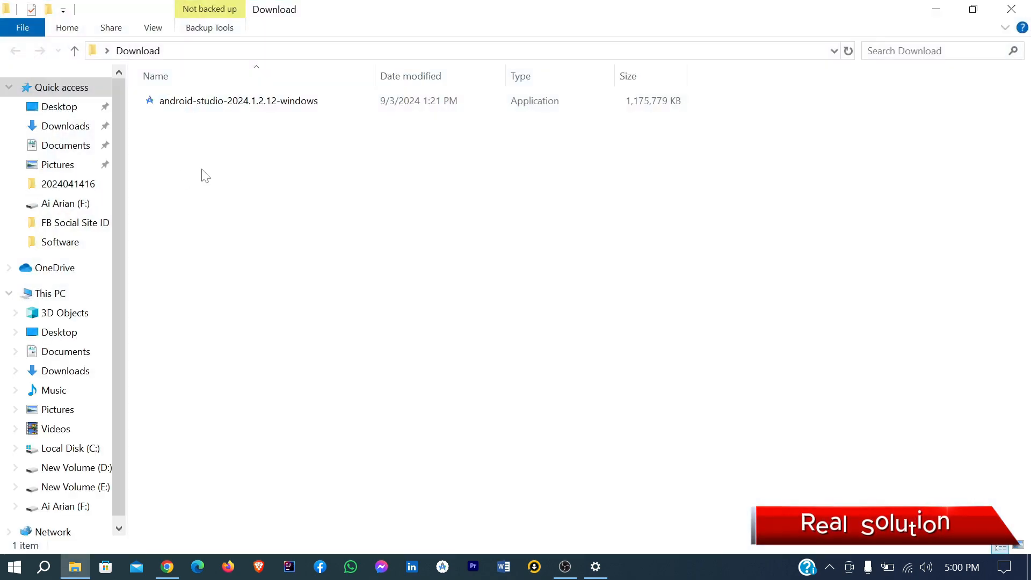
double_click(231, 104)
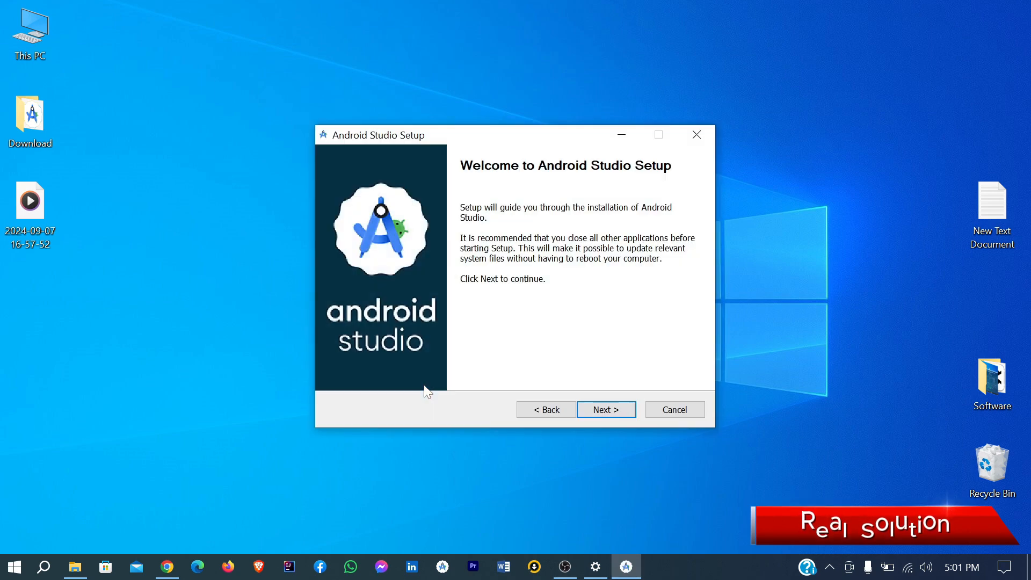
- Install Android Studio with the default components, installation location and Start Menu folder, and start it when setup finishes
click(606, 411)
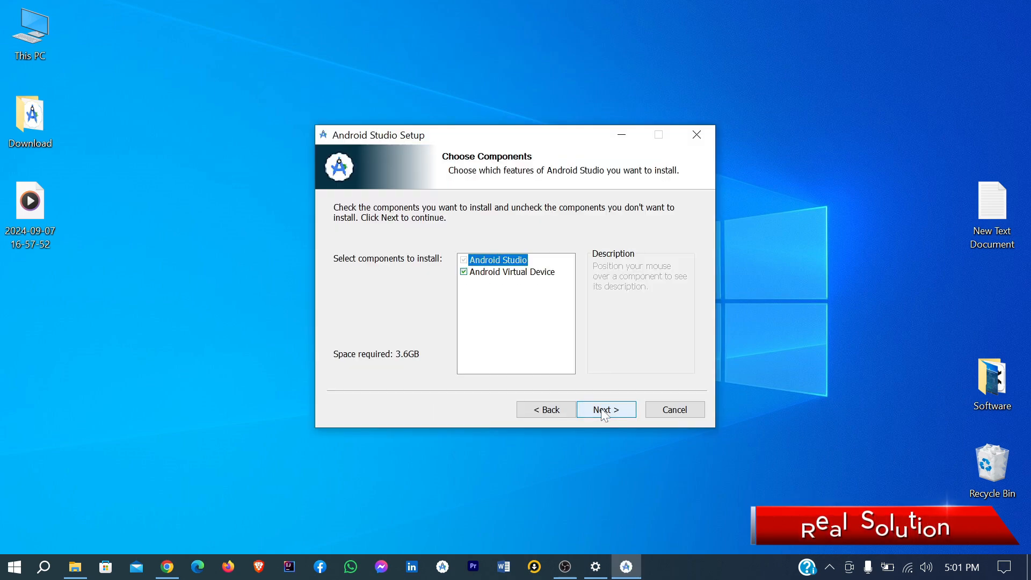
click(606, 411)
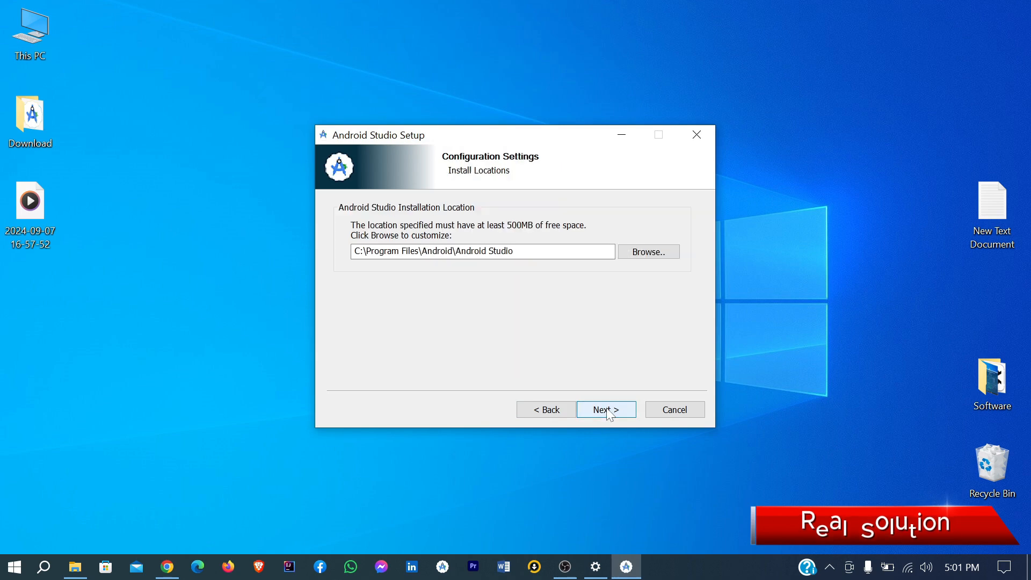
click(600, 410)
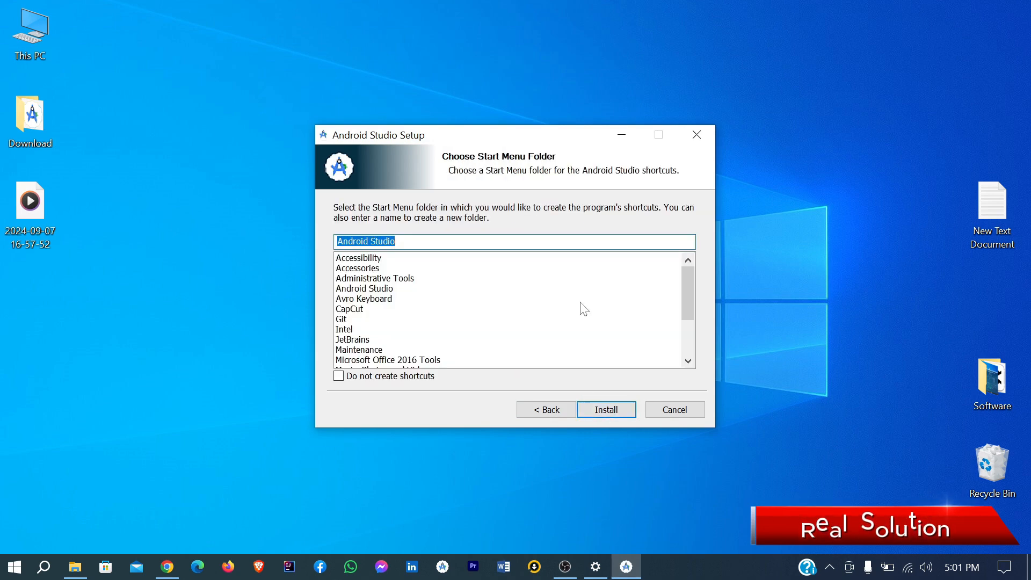
scroll(597, 406, down, 2)
click(600, 409)
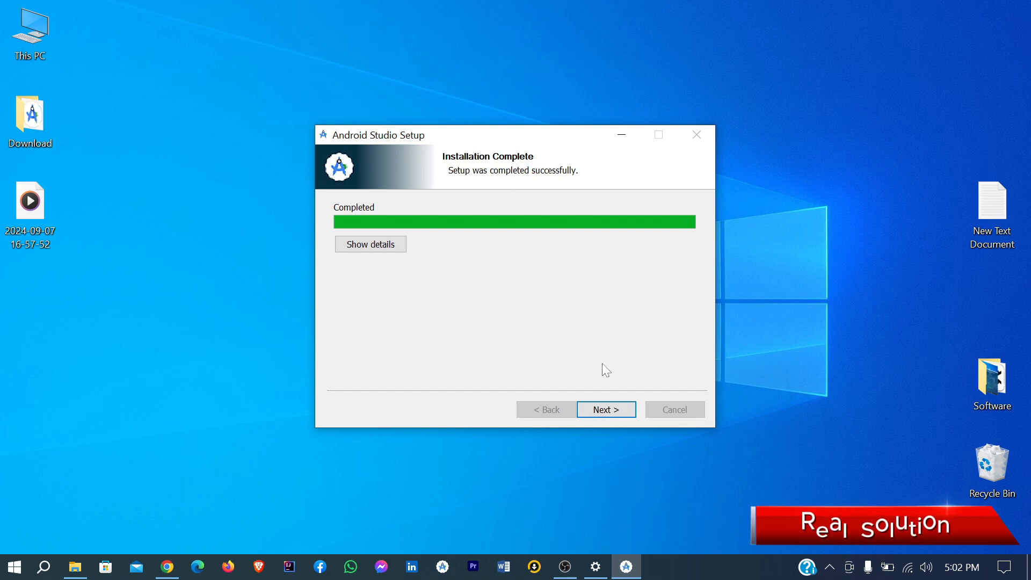
click(612, 412)
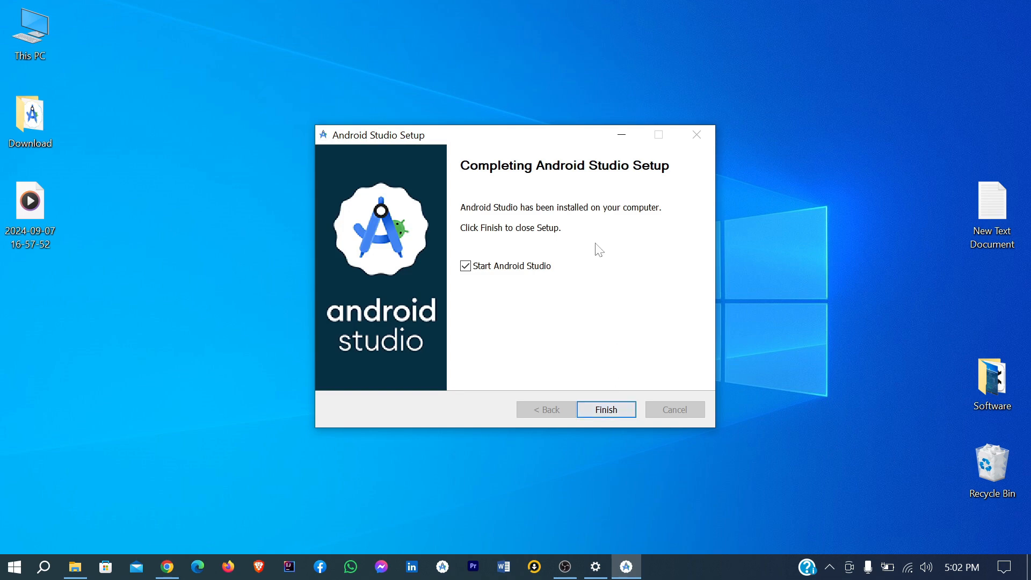
click(594, 413)
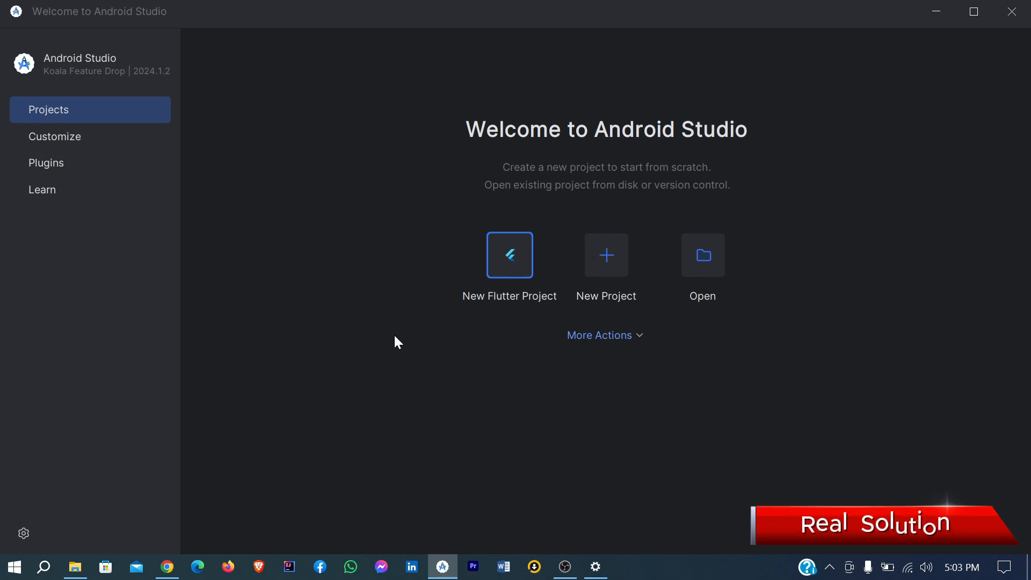
- Start a new project based on the Empty Views Activity template for Phone and Tablet
click(609, 248)
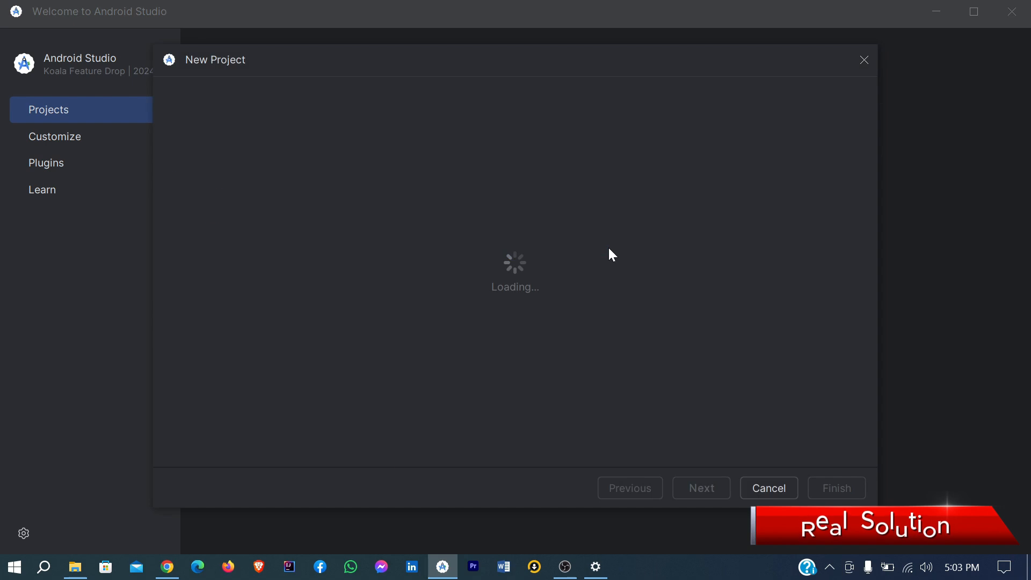
scroll(593, 270, down, 2)
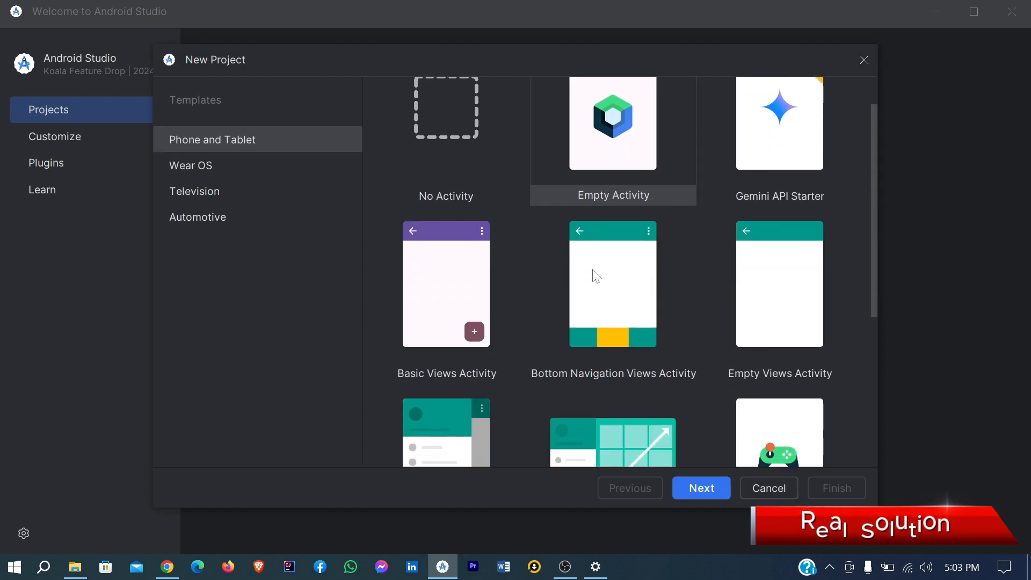
scroll(593, 274, down, 1)
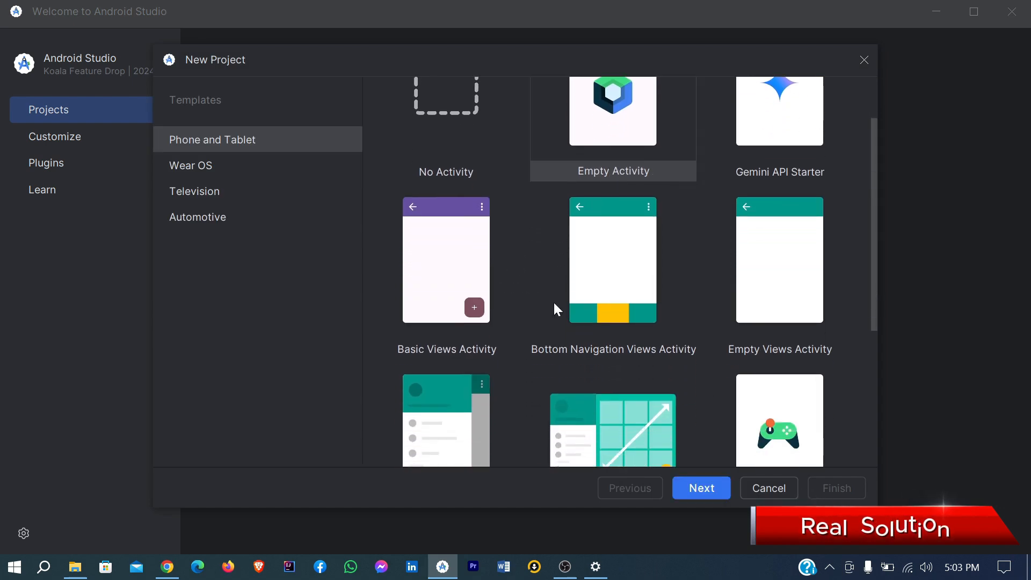
click(800, 299)
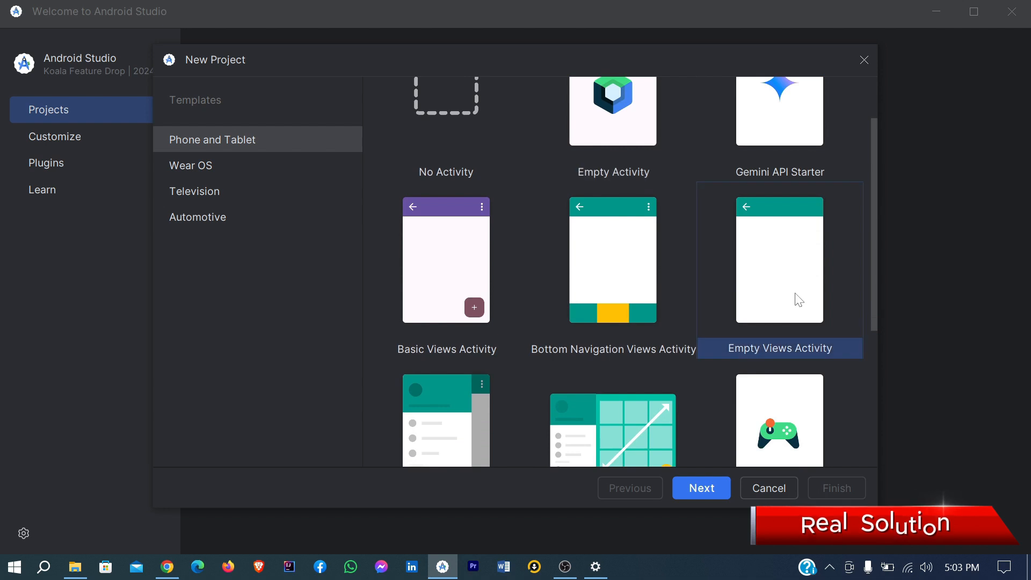
click(615, 133)
click(773, 347)
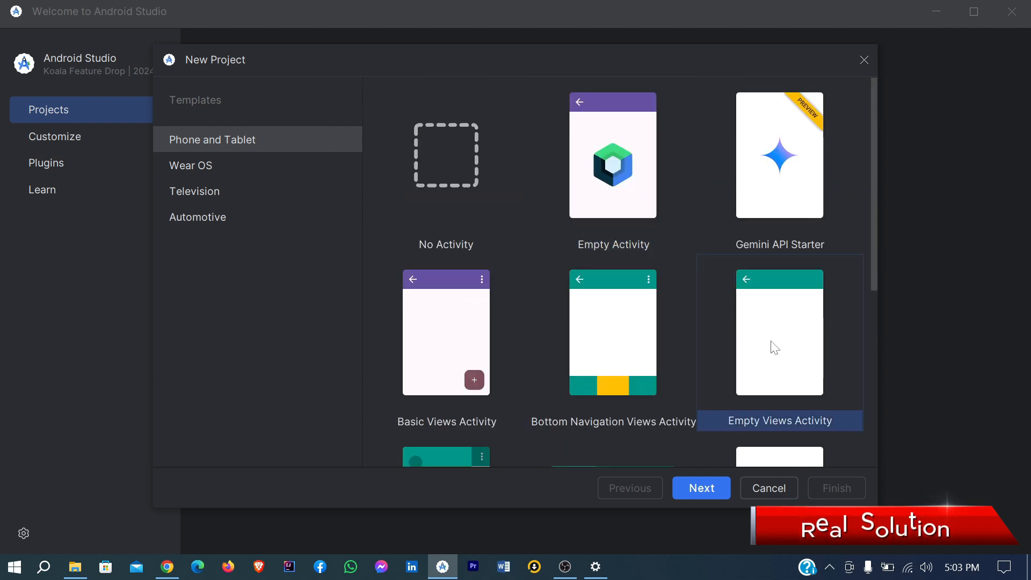
click(704, 491)
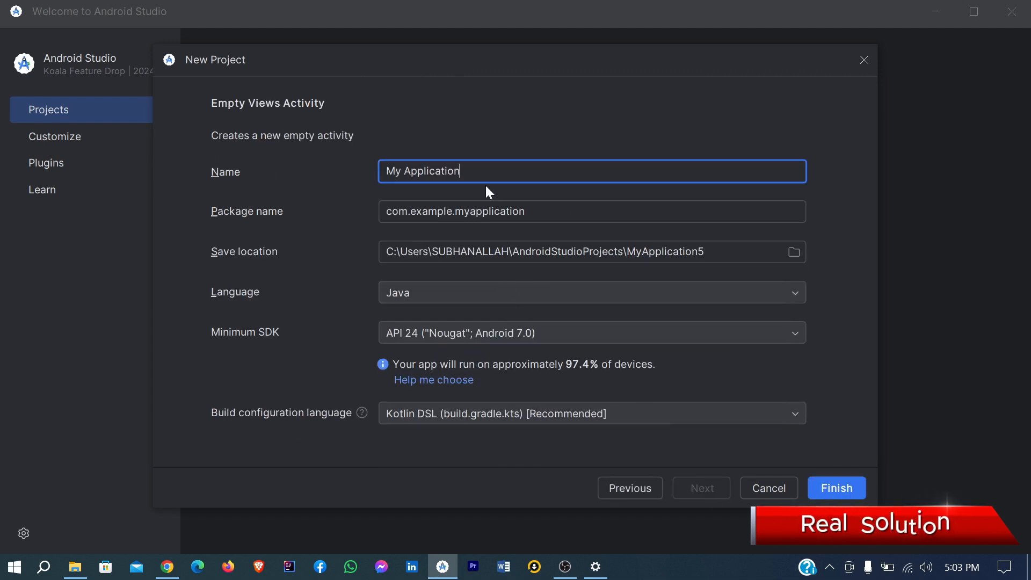
key(shift+Home)
click(448, 170)
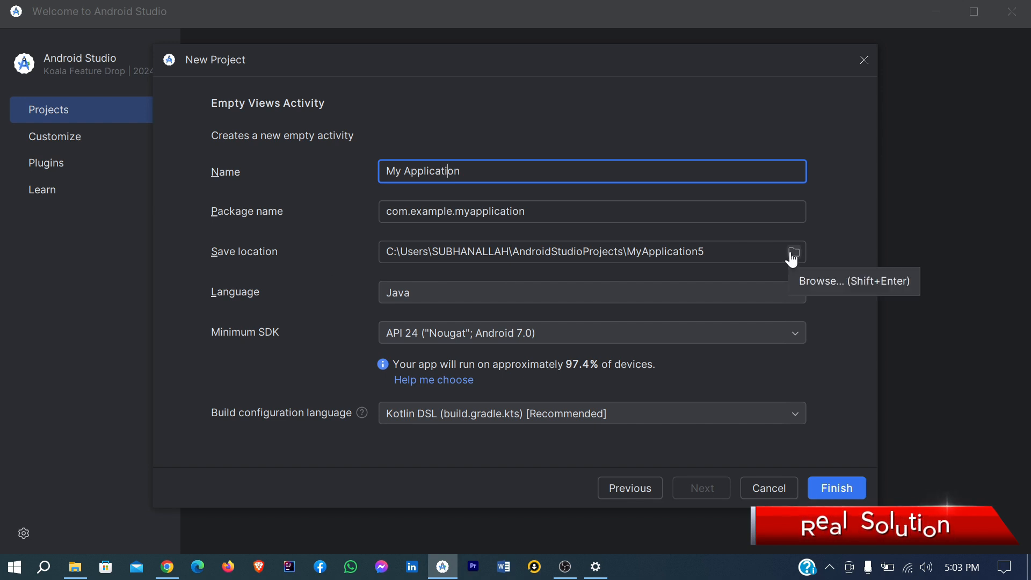
click(503, 296)
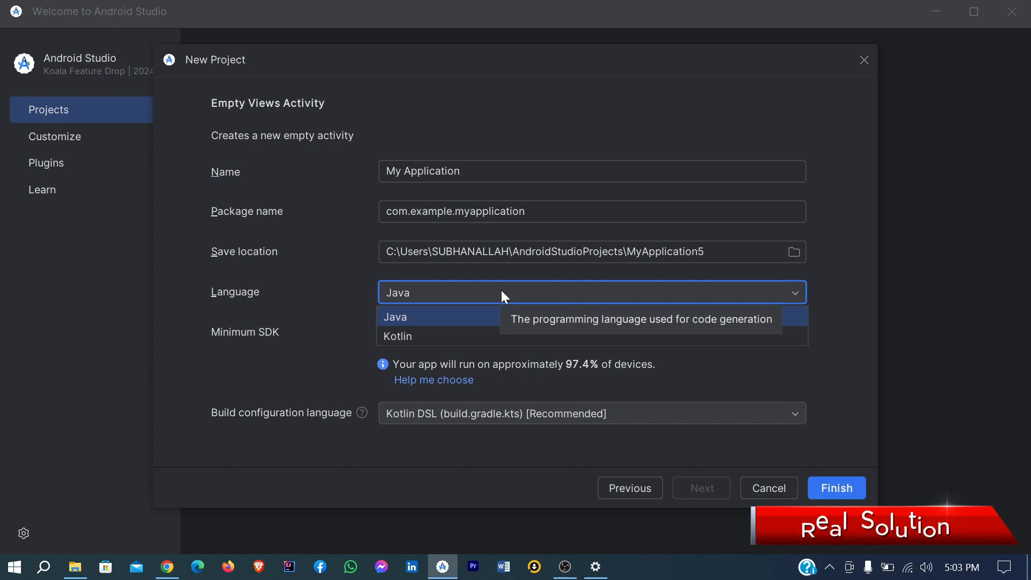
click(502, 292)
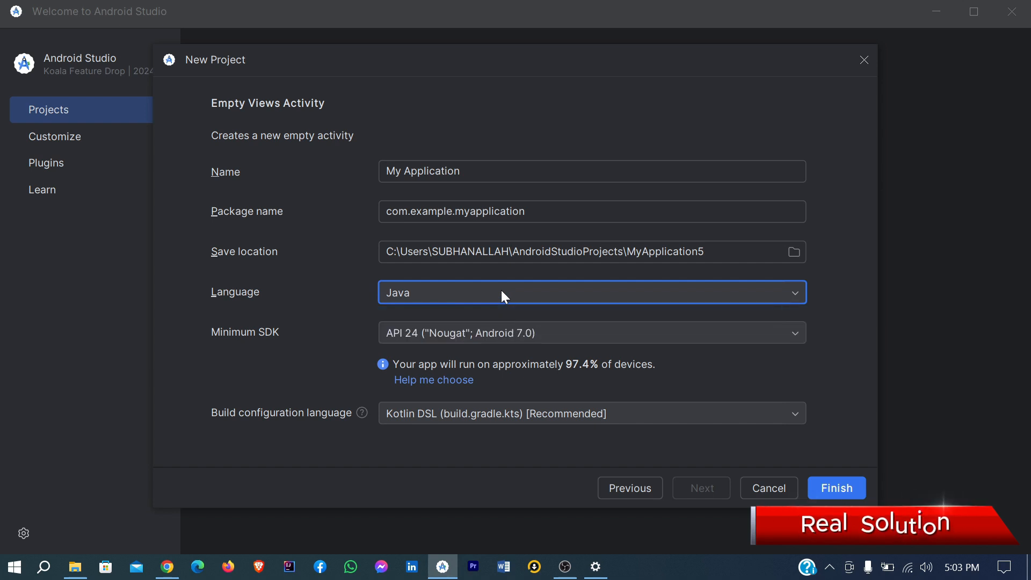
- Create the project with minimum SDK API 21 ("Lollipop"; Android 5.0) and Groovy DSL (build.gradle) as the build configuration language
click(516, 333)
scroll(533, 427, up, 3)
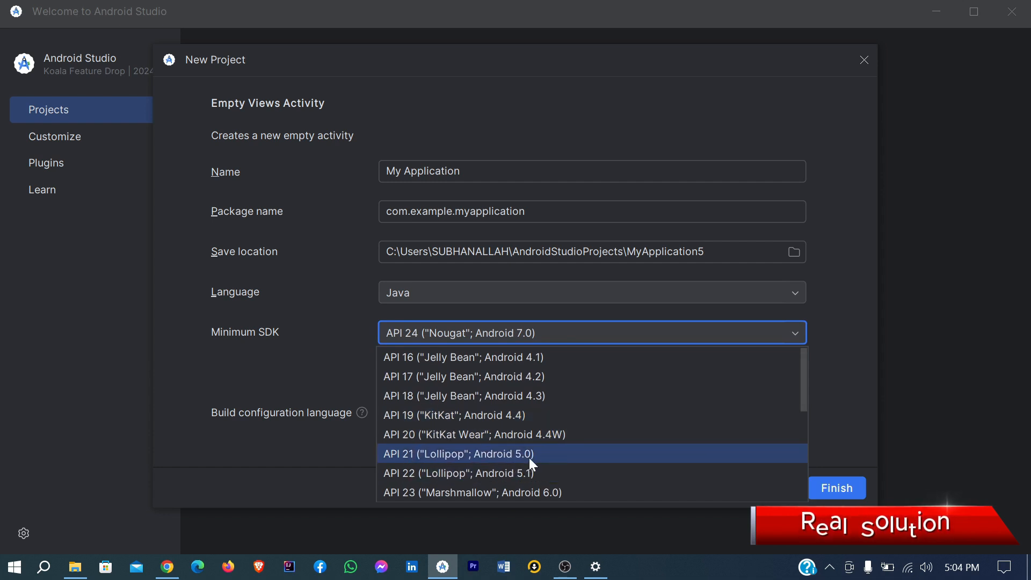
click(547, 453)
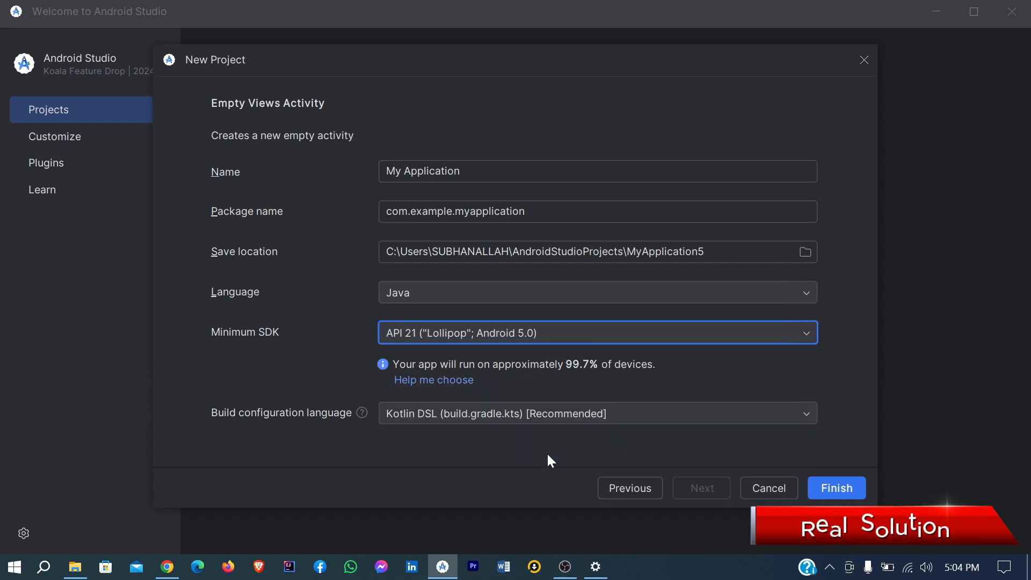
click(511, 417)
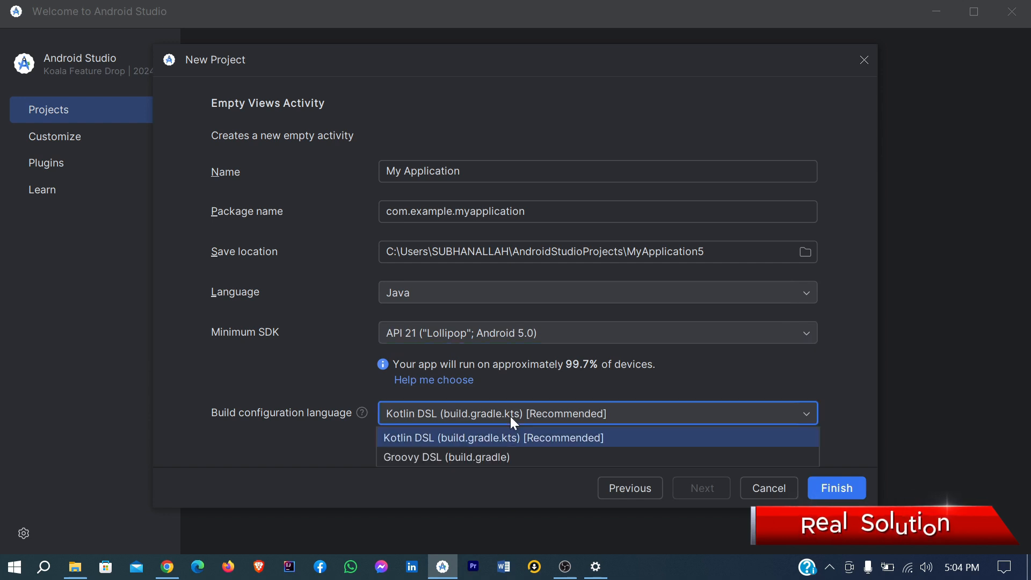
click(511, 458)
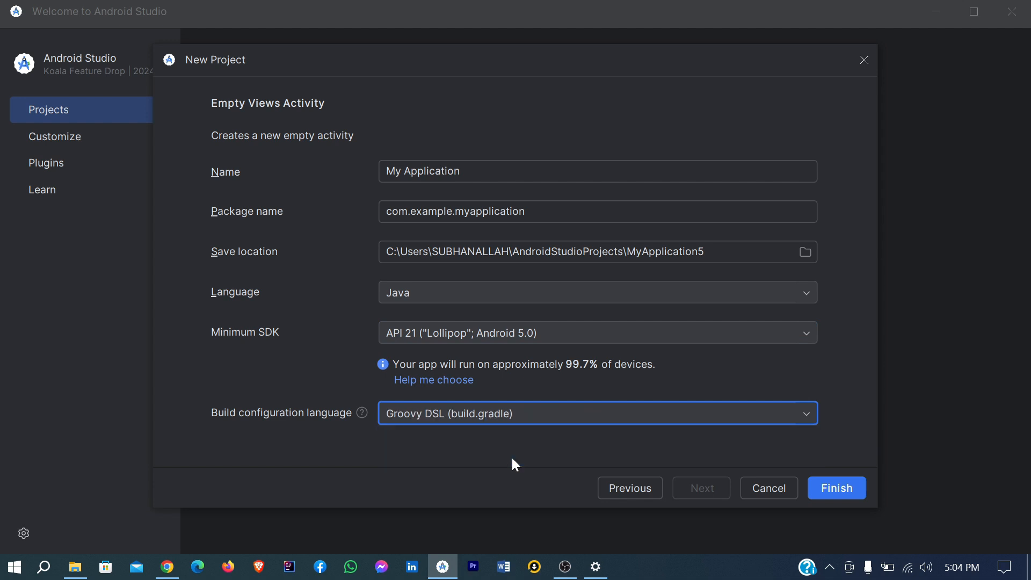
click(831, 487)
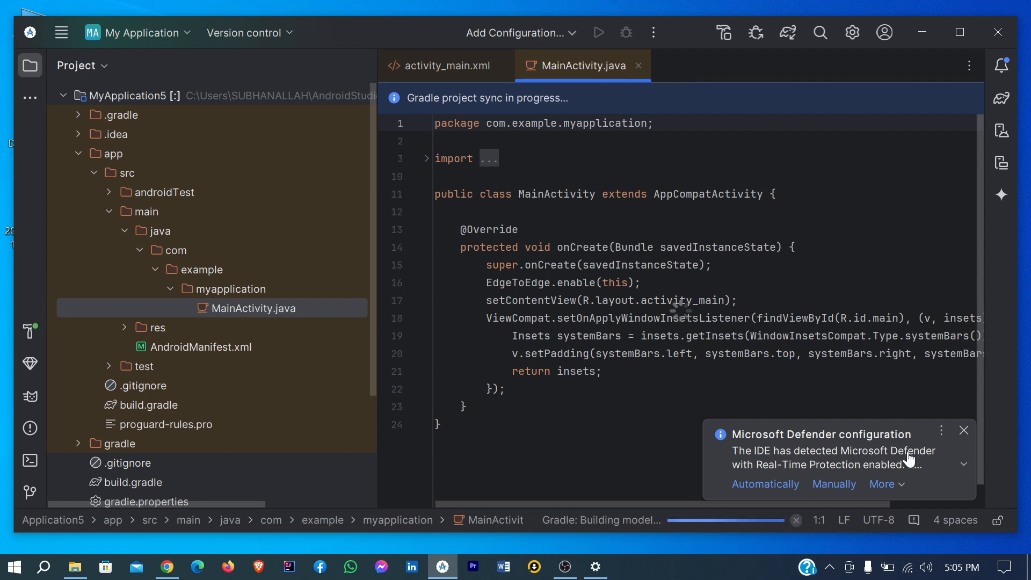
- Dismiss the Microsoft Defender notification, maximize the project window and place the cursor on the onCreate line in MainActivity.java
click(964, 432)
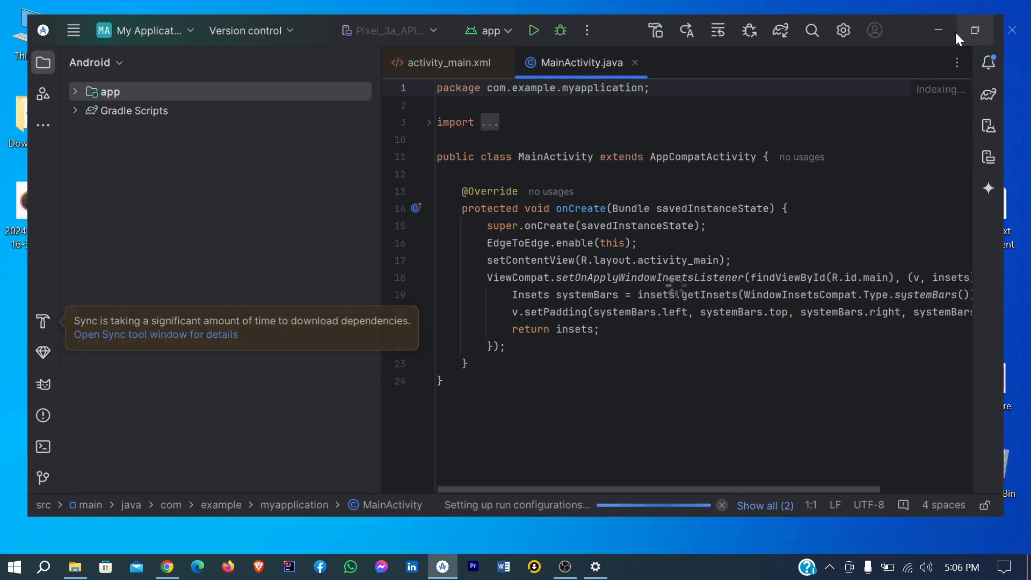
key(super+Up)
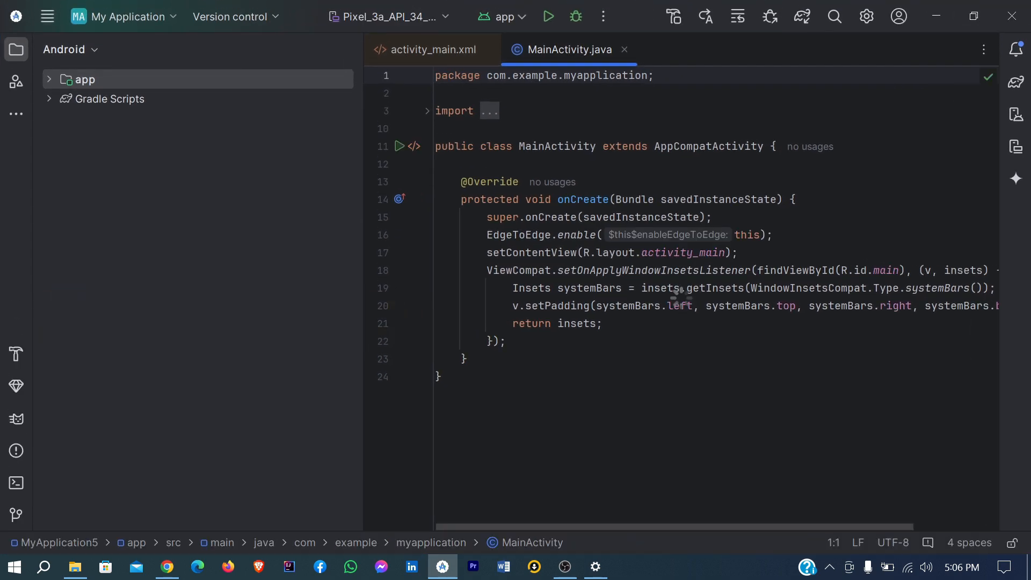
mouse_move(680, 296)
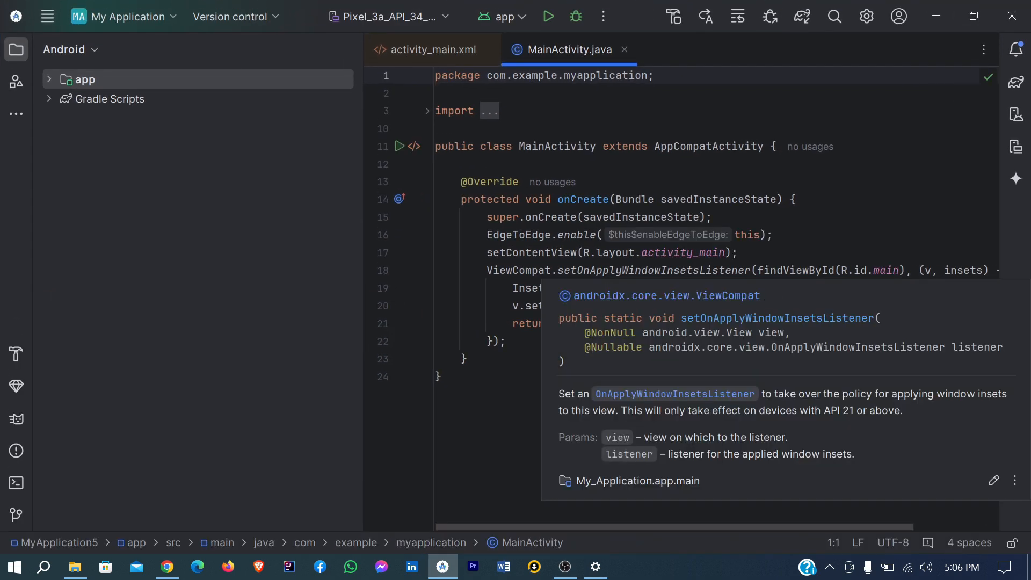
click(795, 199)
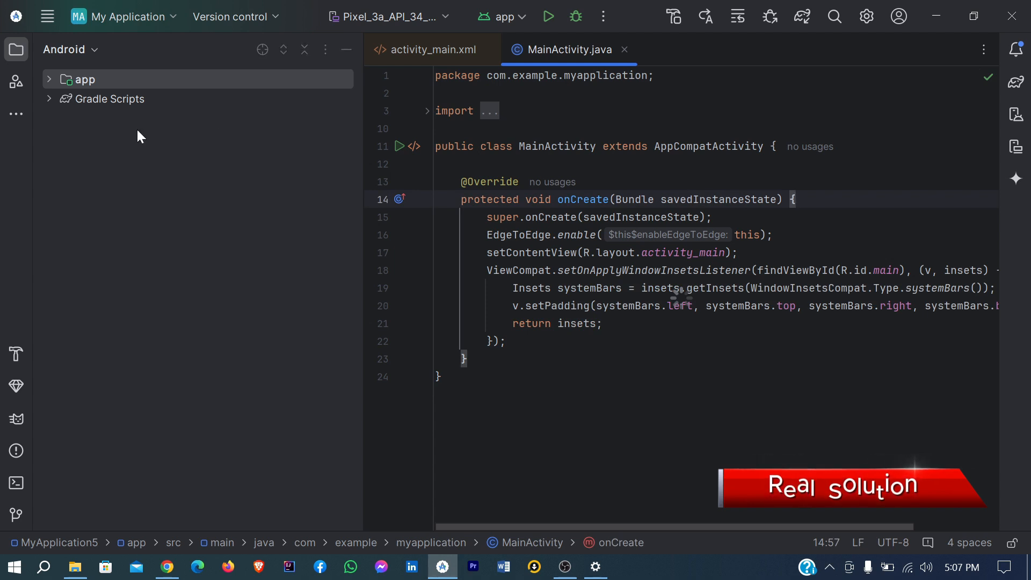
- Expand the app module's java, res and layout folders, open activity_main.xml, and minimize the project window
click(54, 79)
click(64, 118)
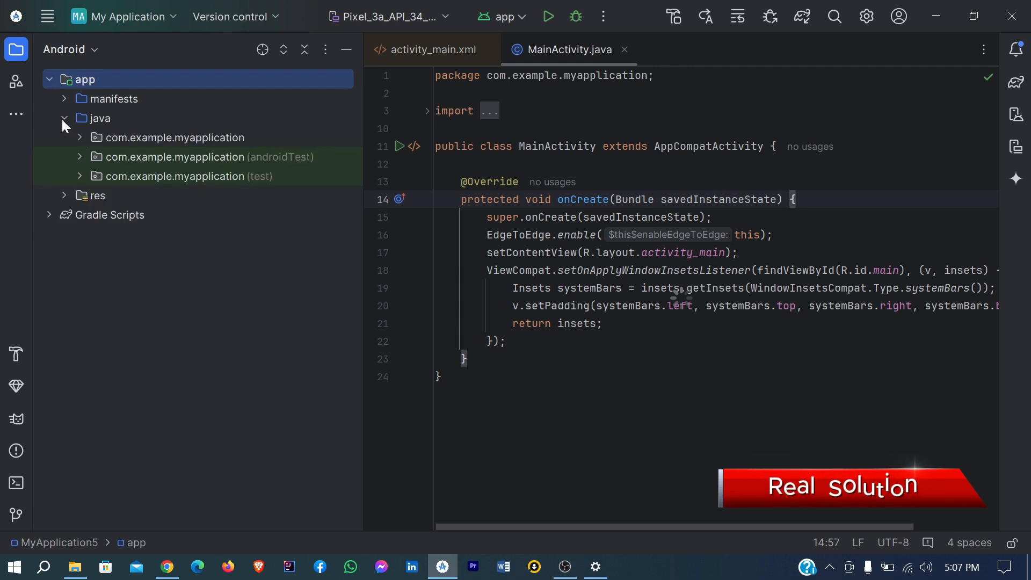
click(68, 195)
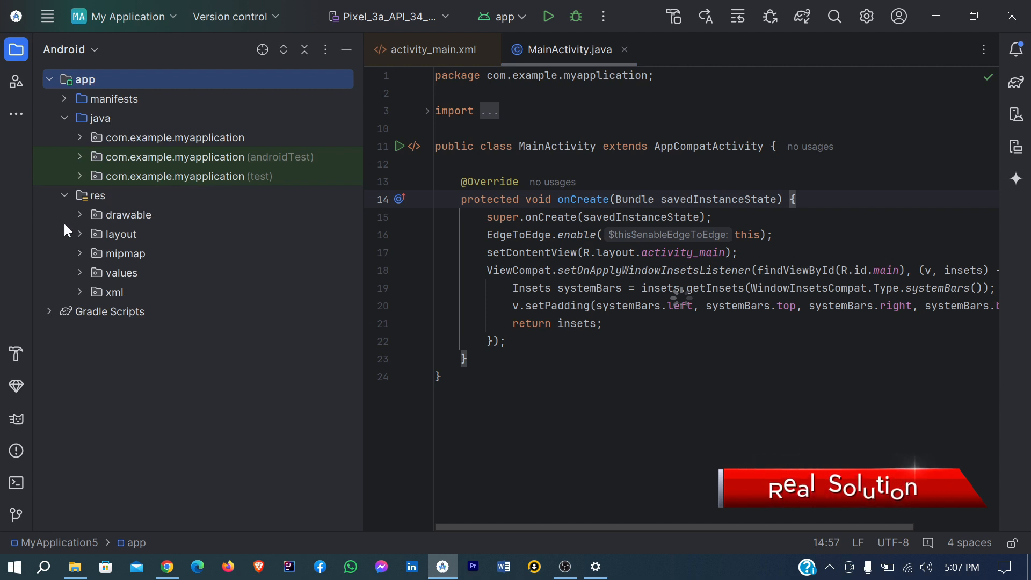
click(79, 235)
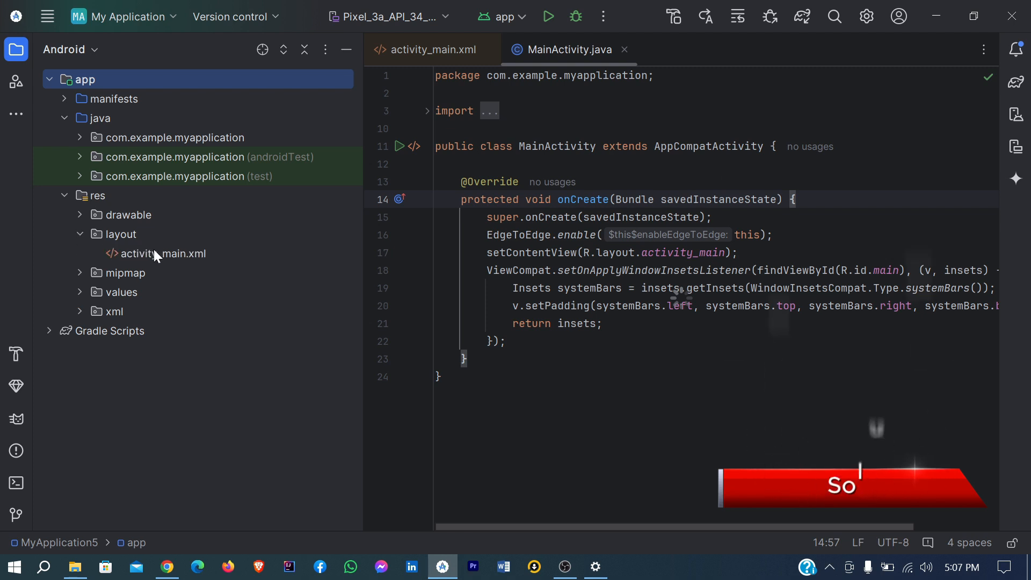
click(173, 253)
double_click(173, 253)
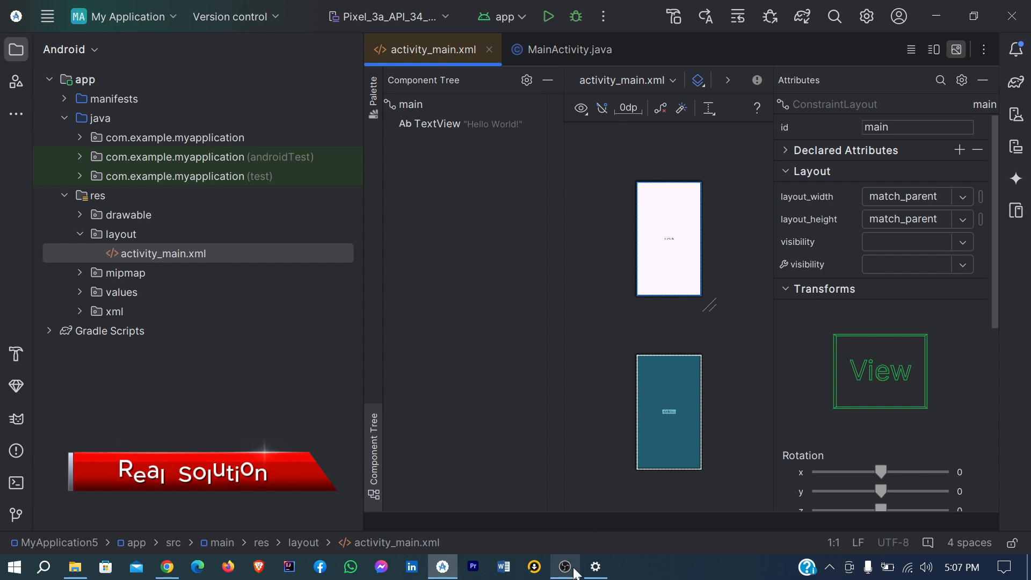
click(936, 16)
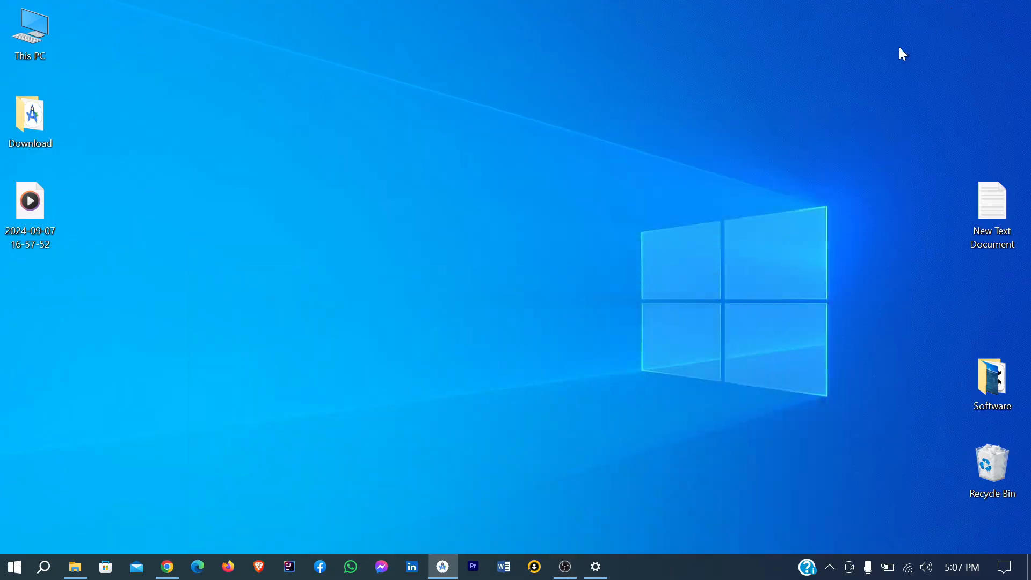